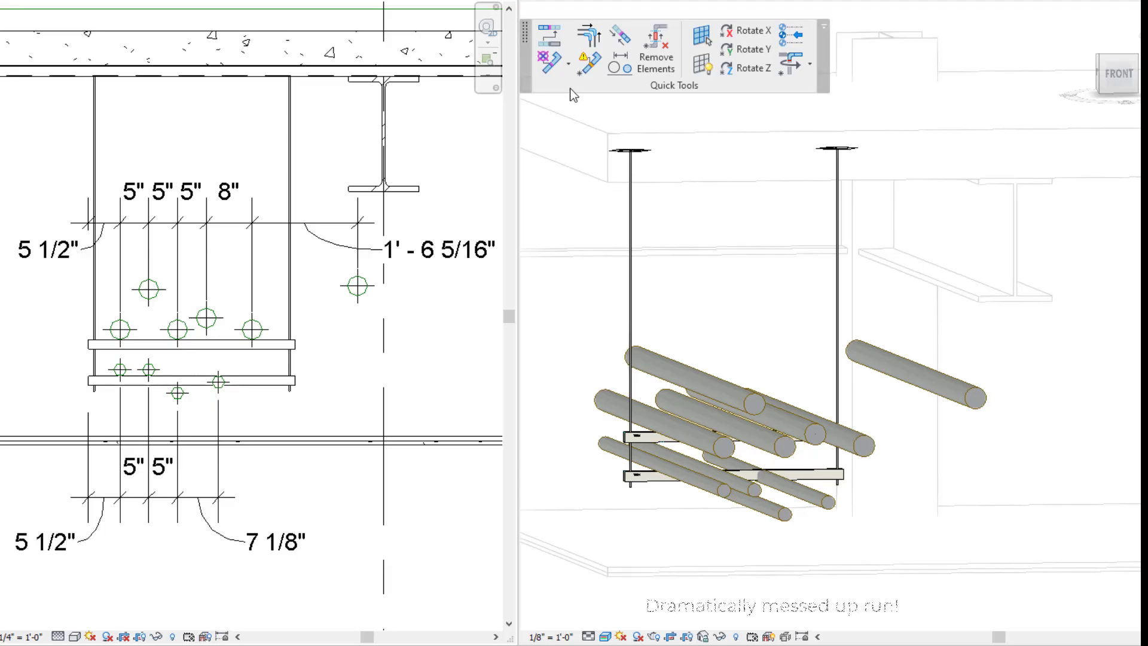
- In Alignment Settings, review the size-based spacing table and enable Continuous Alignment
{"action": "left_click", "coordinate": [622, 70]}
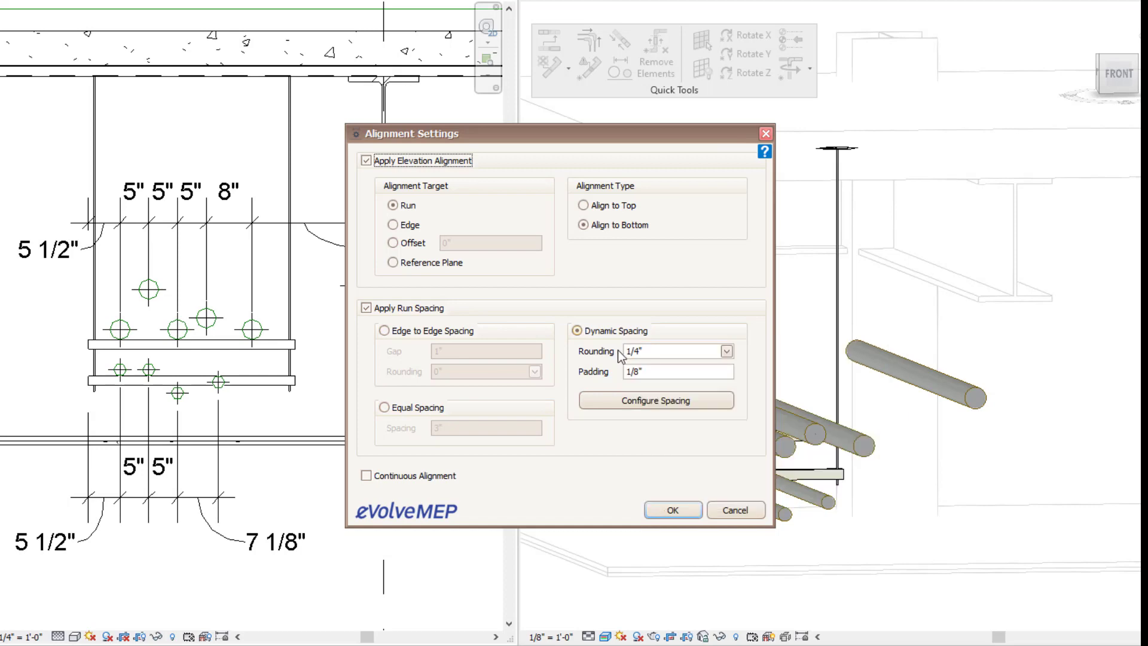
{"action": "left_click", "coordinate": [610, 398]}
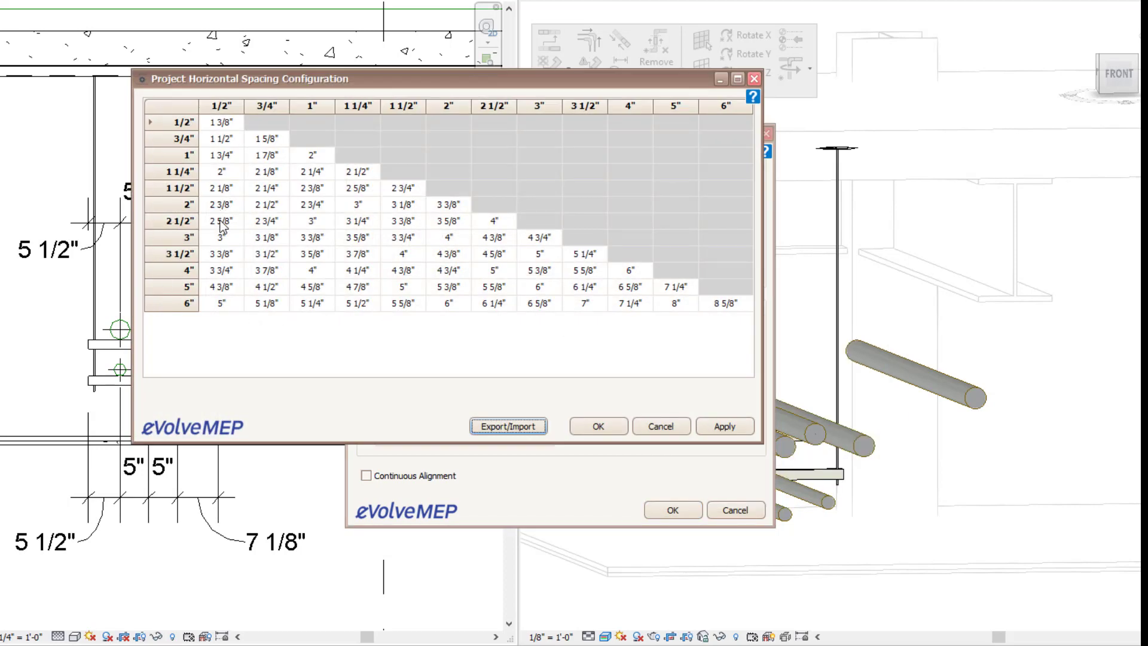
{"action": "left_click", "coordinate": [598, 426]}
{"action": "left_click", "coordinate": [396, 476]}
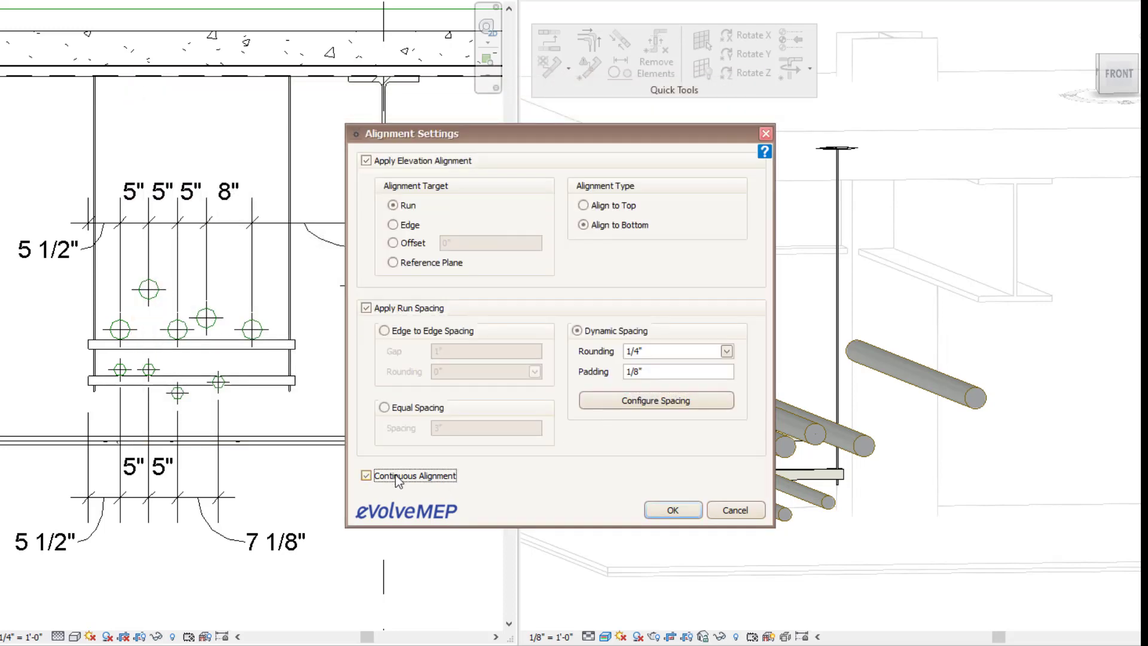
{"action": "left_click", "coordinate": [687, 513]}
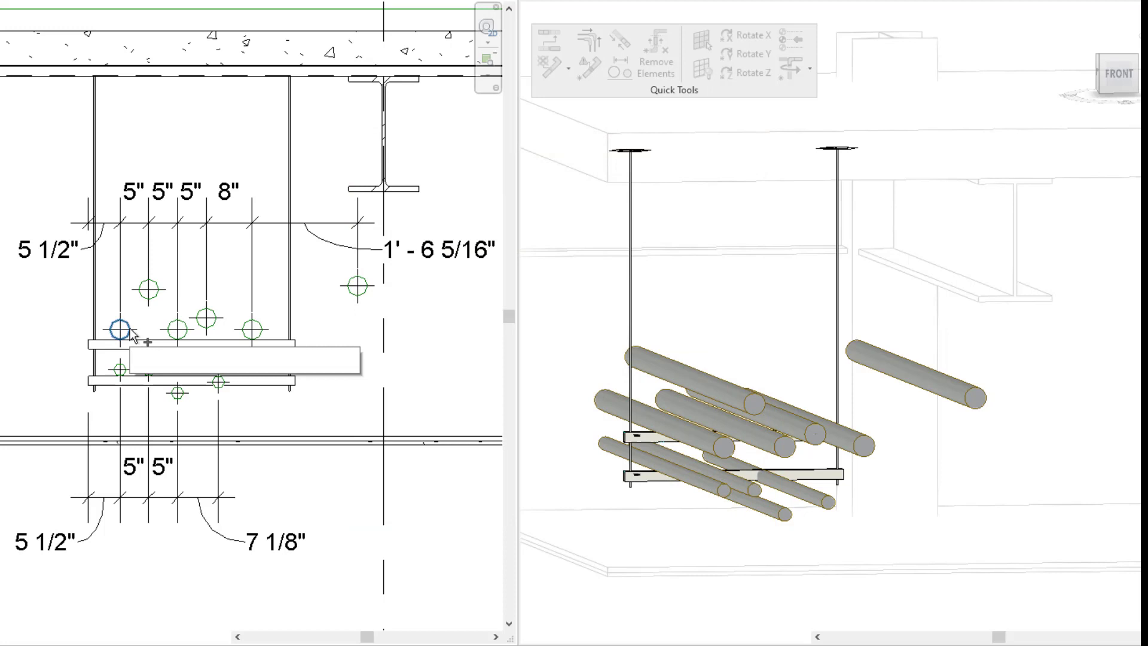
- Align the six upper and four lower conduits with eVolve, then check their spacing dimensions
{"action": "left_click_drag", "start_coordinate": [59, 252], "coordinate": [446, 354]}
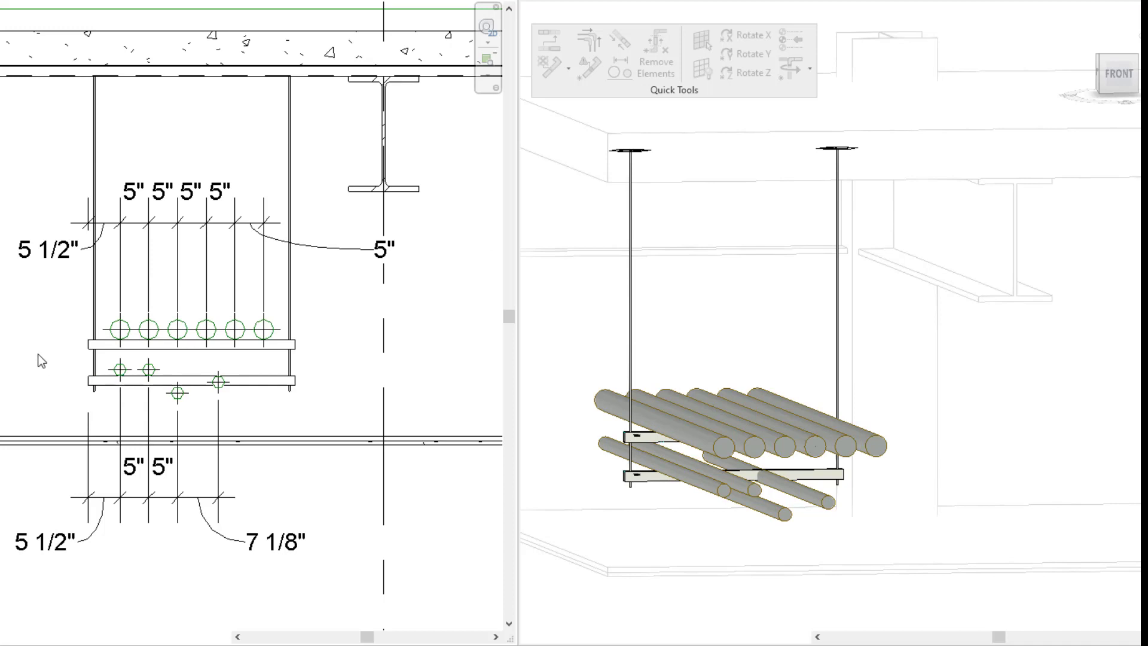
{"action": "left_click_drag", "start_coordinate": [41, 361], "coordinate": [285, 435]}
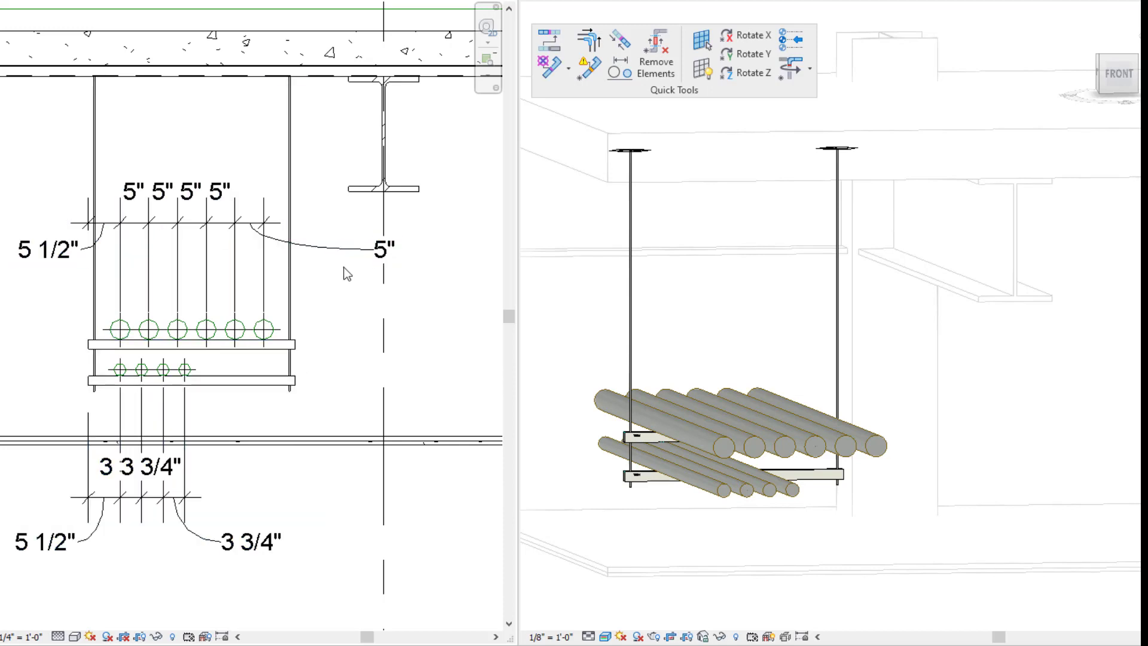
{"action": "left_click", "coordinate": [375, 267]}
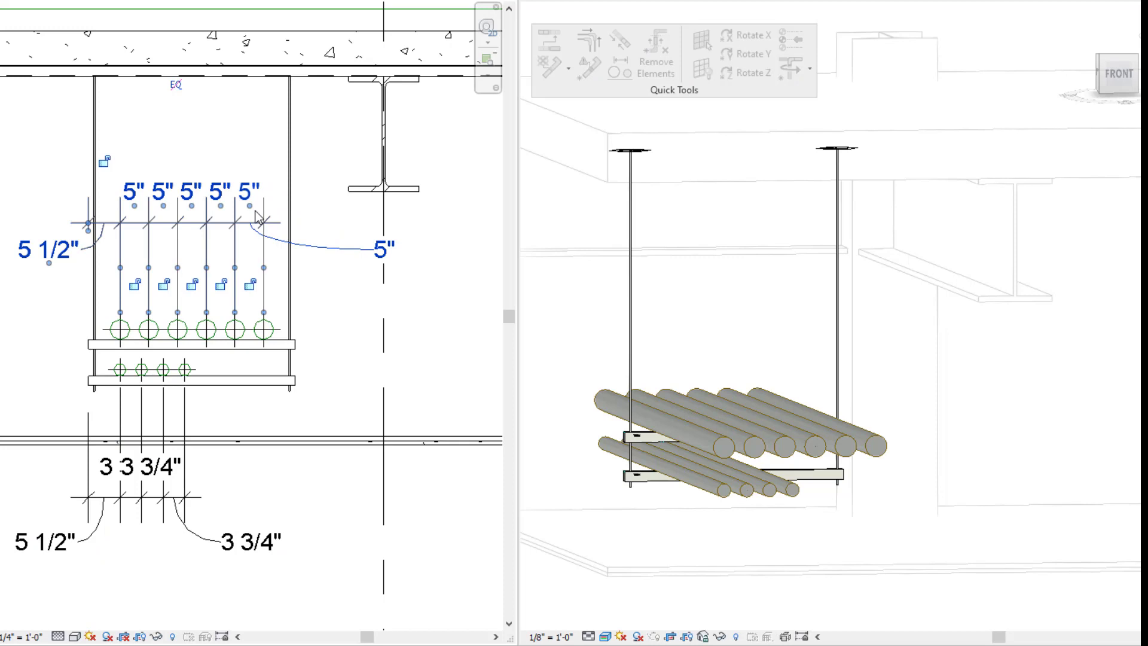
{"action": "left_click", "coordinate": [328, 307]}
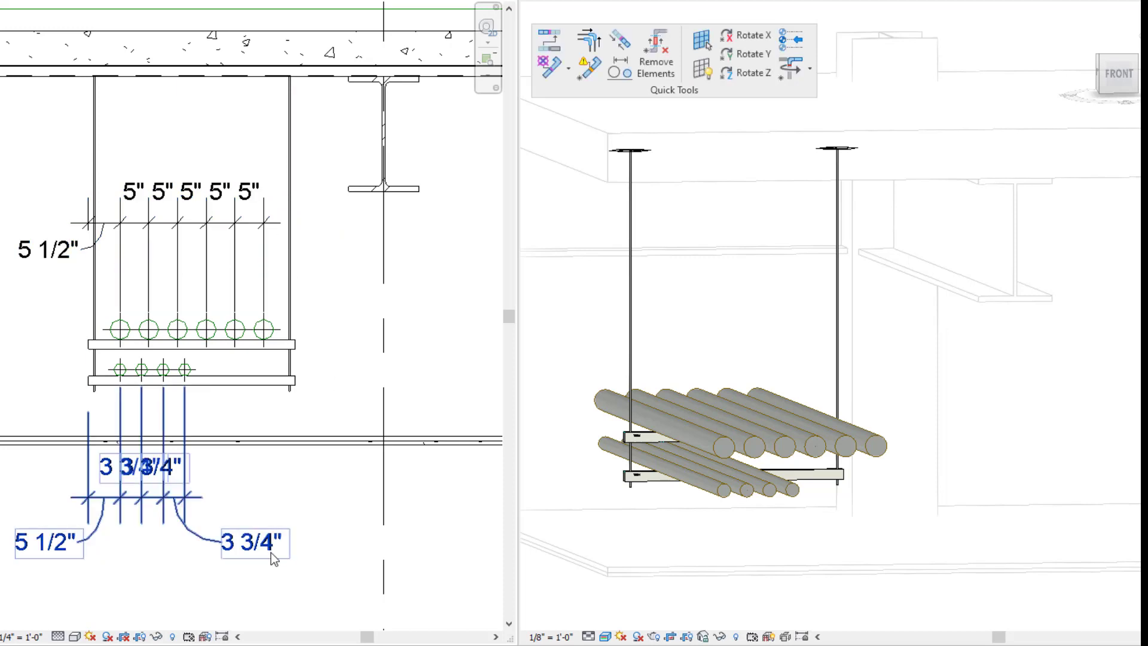
{"action": "left_click", "coordinate": [173, 376]}
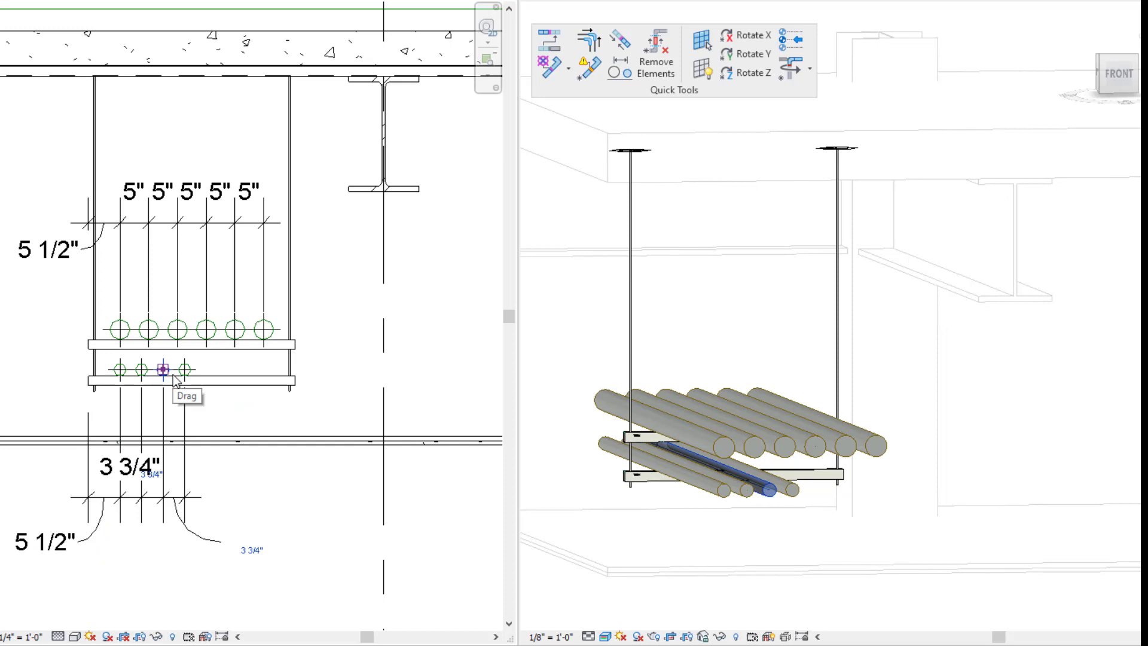
{"action": "left_click", "coordinate": [315, 520]}
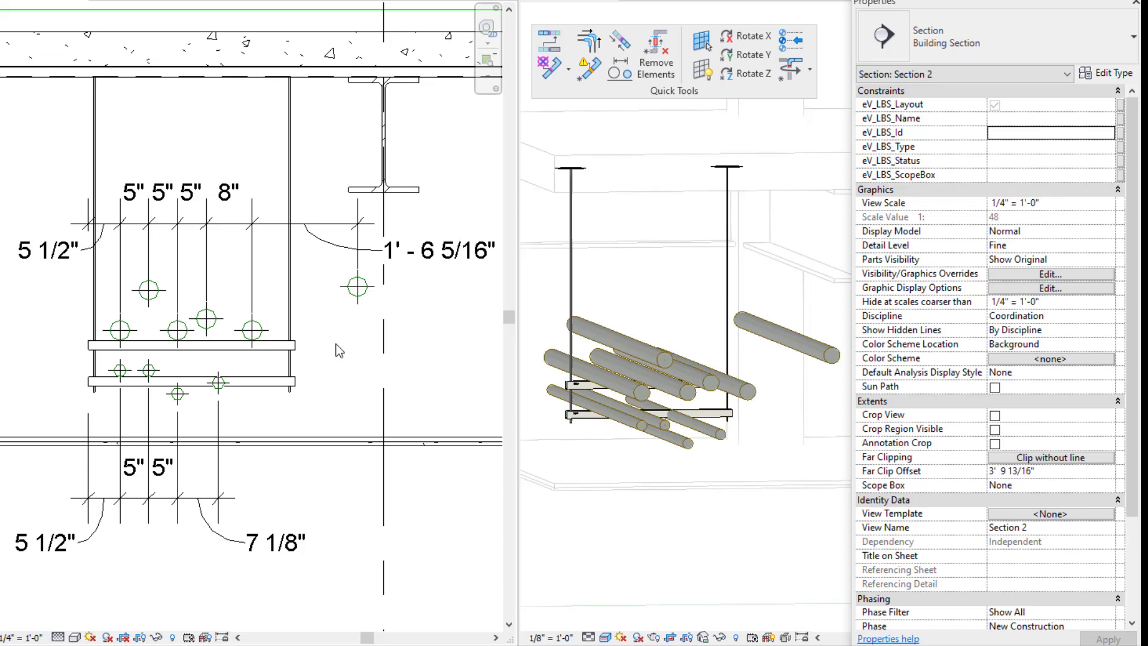
- Check the trapeze-resting upper conduit's middle elevation of 11' 8"
{"action": "left_click", "coordinate": [152, 293]}
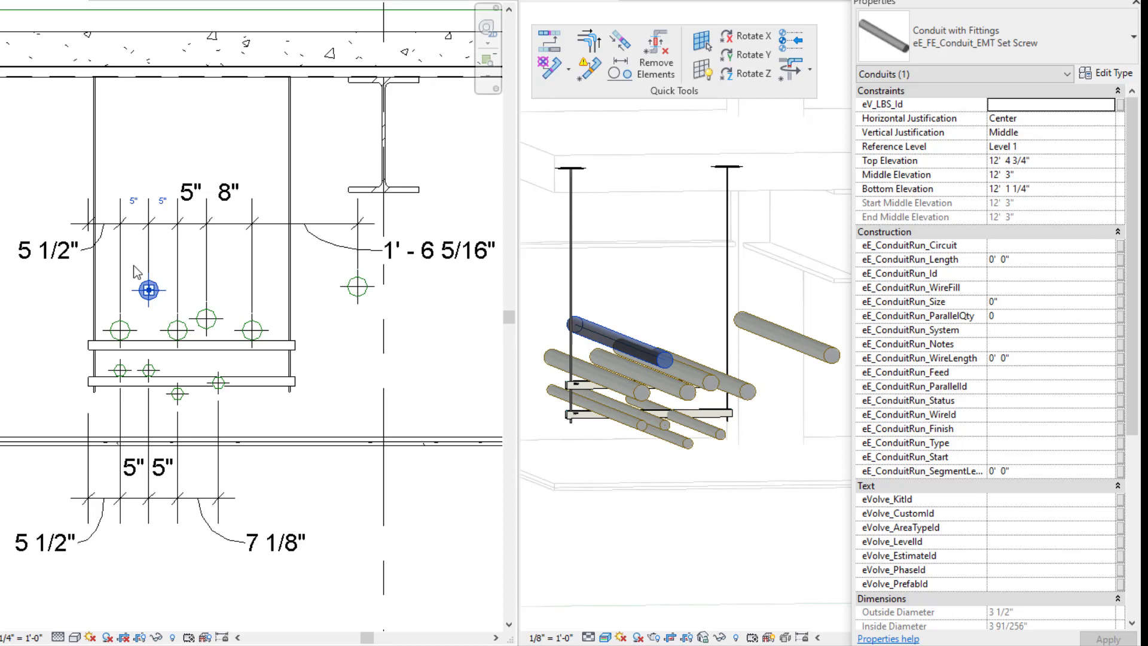
{"action": "left_click", "coordinate": [115, 331]}
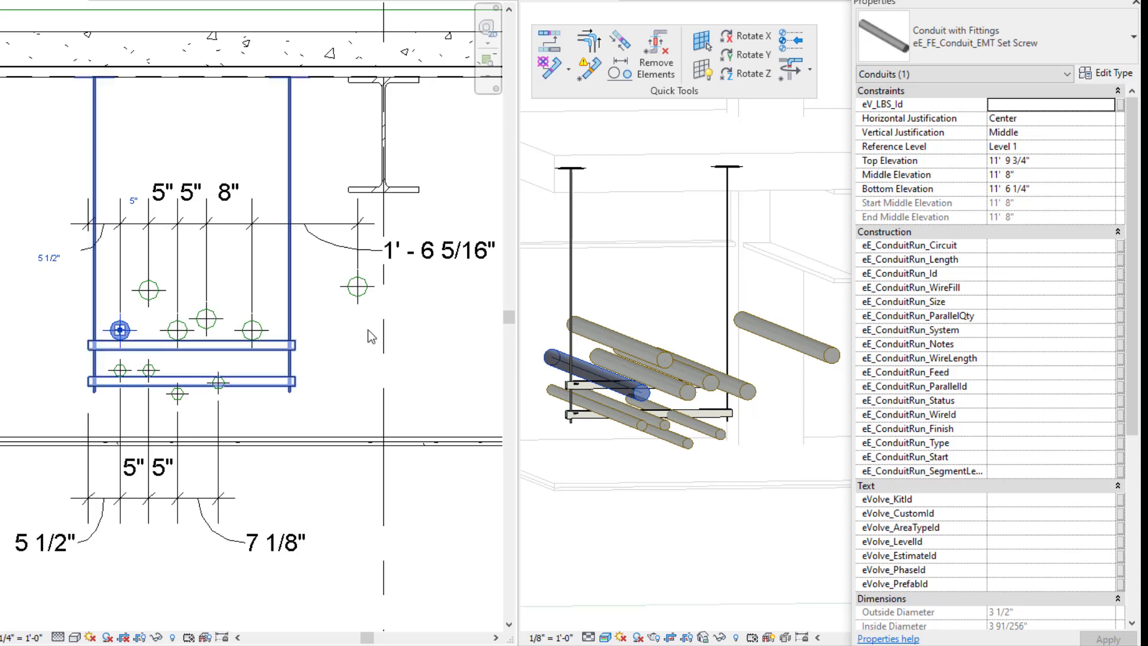
{"action": "left_click", "coordinate": [1030, 174]}
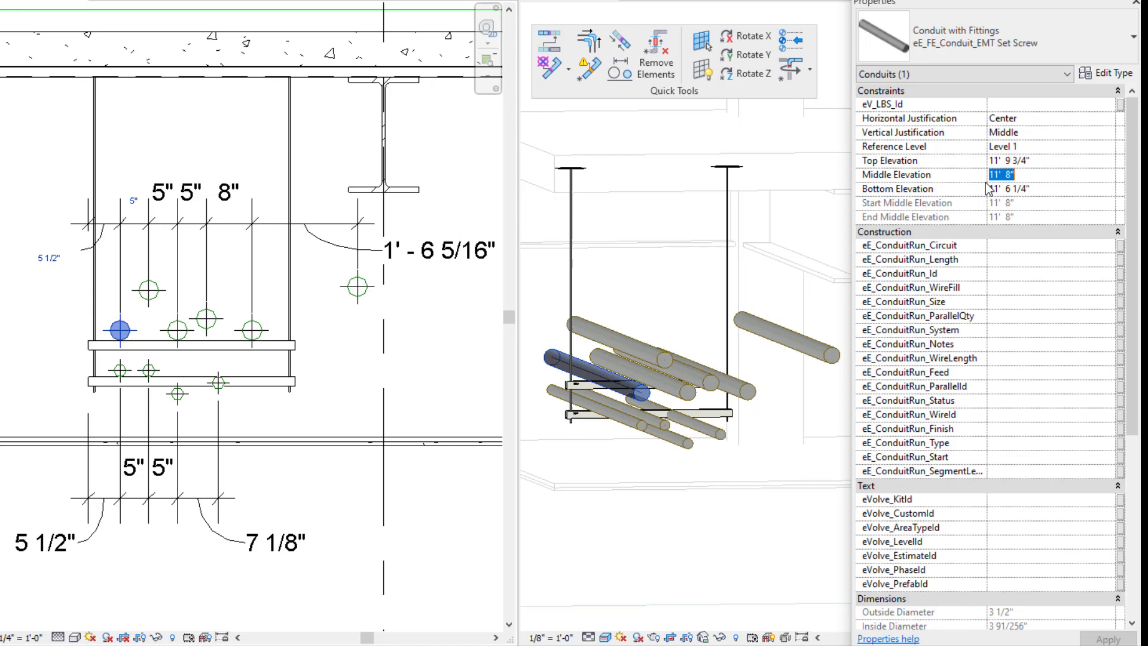
{"action": "left_click", "coordinate": [362, 344]}
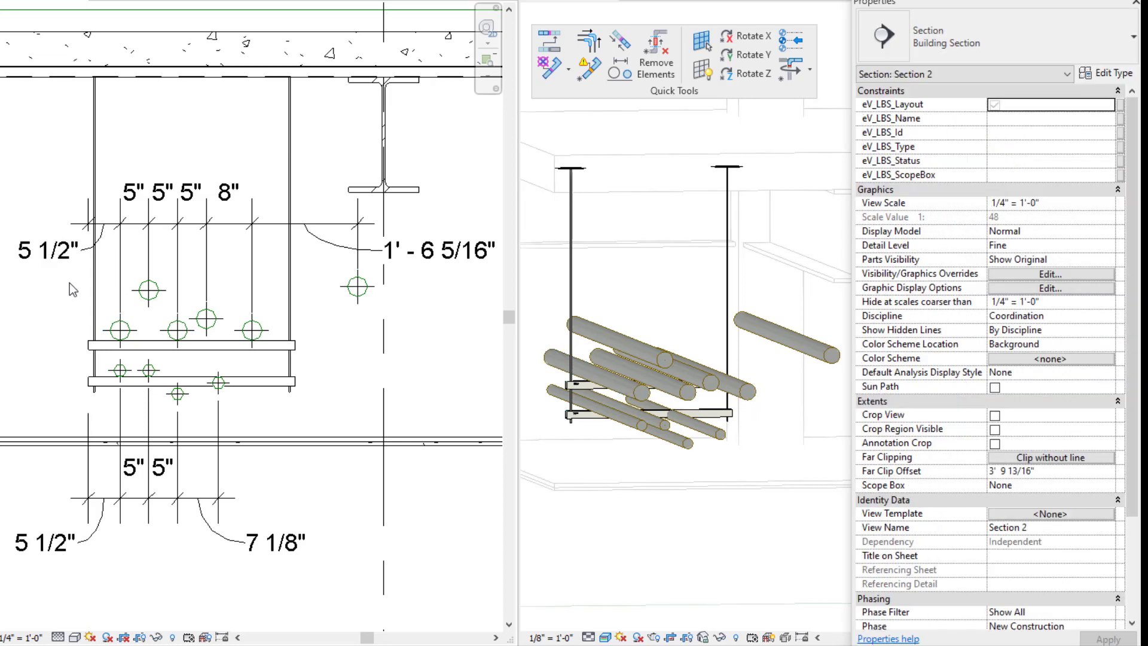
- Set all six upper-tier conduits to an 11' 8" middle elevation
{"action": "left_click_drag", "start_coordinate": [124, 284], "coordinate": [428, 346]}
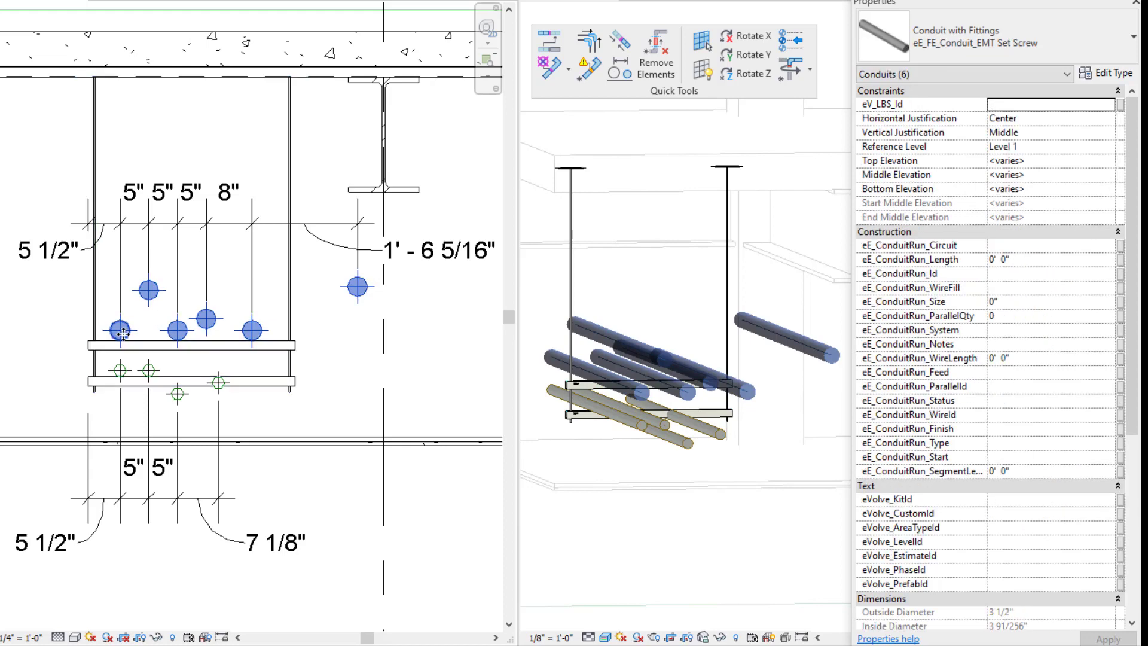
{"action": "left_click", "coordinate": [1051, 175]}
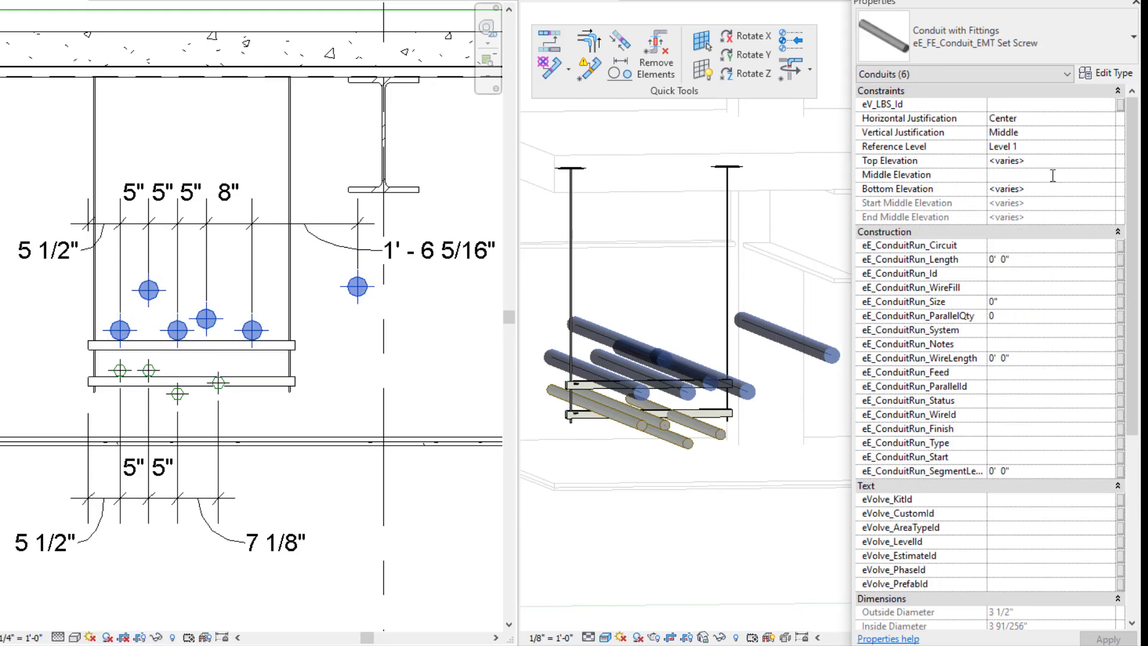
{"action": "type", "text": "11' 8\""}
{"action": "key", "text": "Return"}
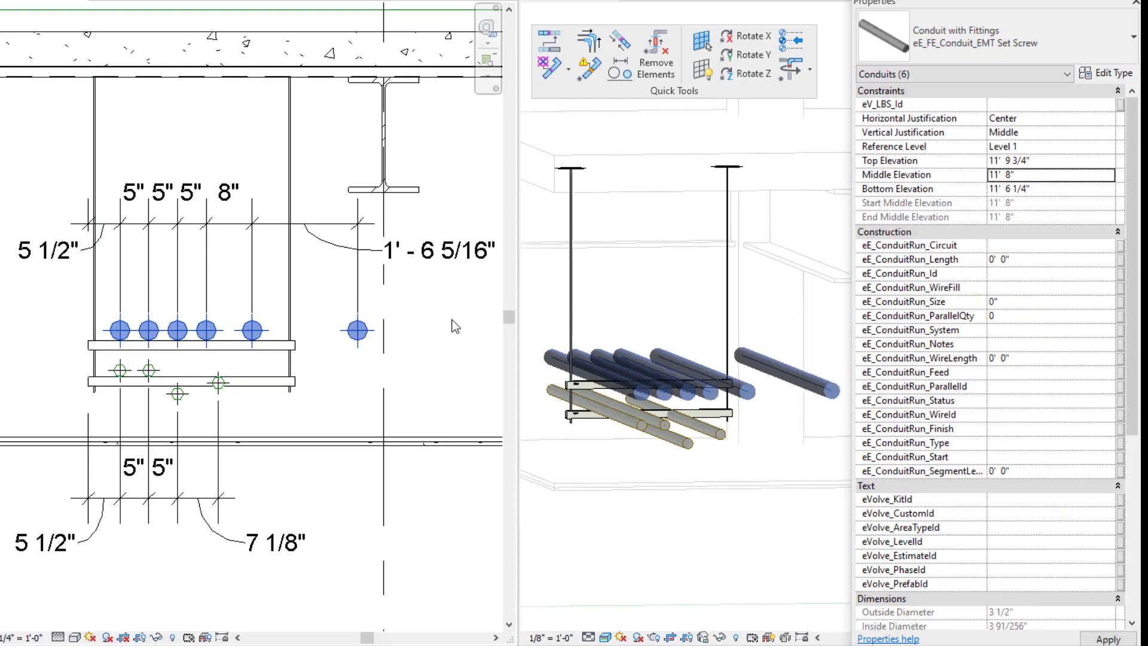
{"action": "left_click", "coordinate": [453, 324]}
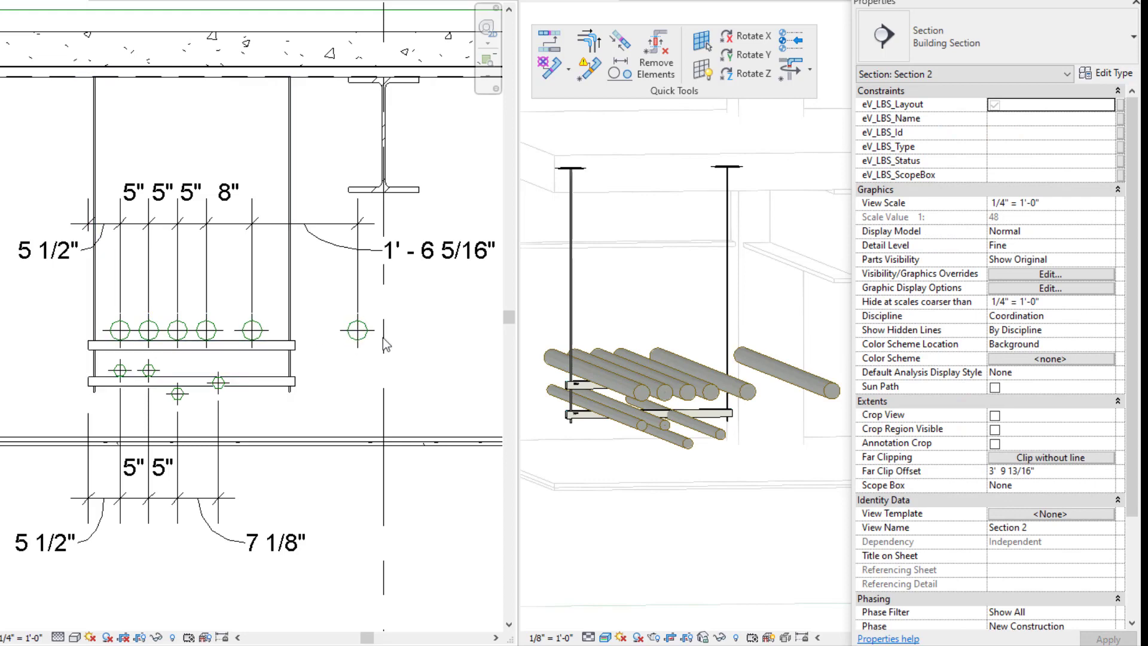
- Check a lower conduit's elevation, then set all four lower conduits to 11' 1" middle elevation
{"action": "left_click", "coordinate": [120, 371]}
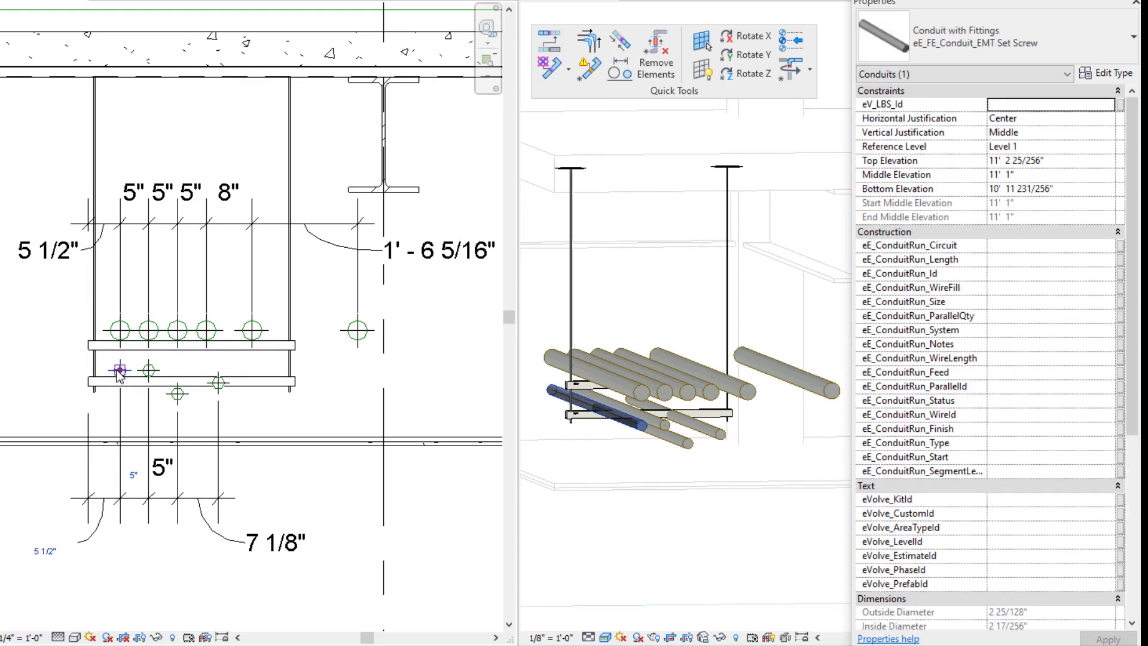
{"action": "left_click", "coordinate": [1035, 175]}
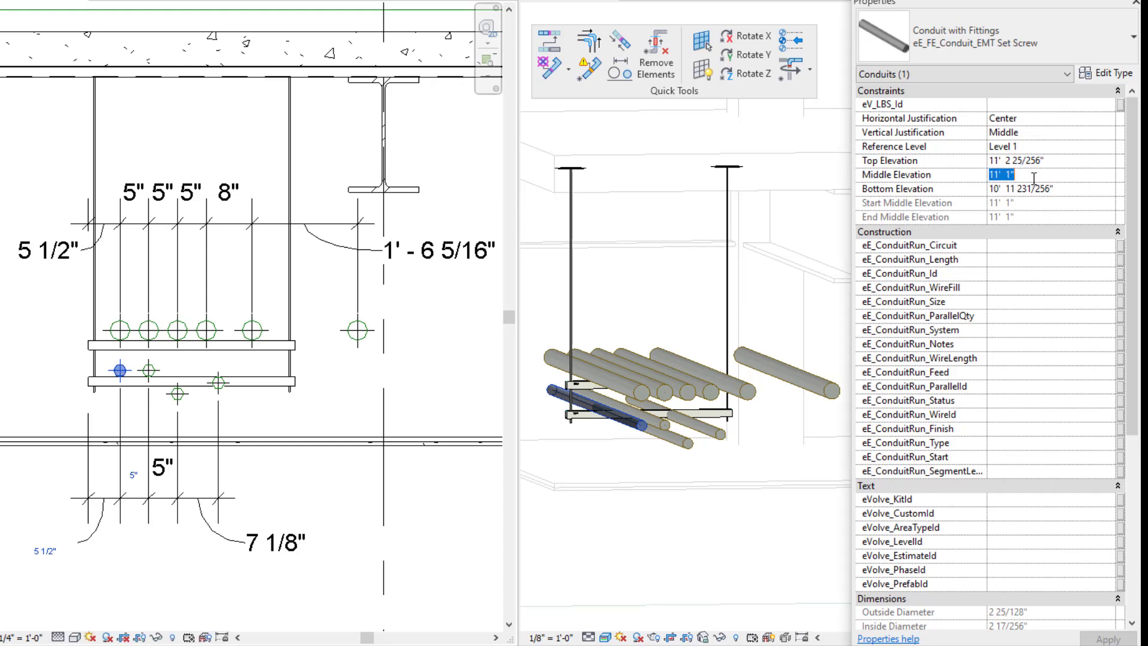
{"action": "left_click", "coordinate": [317, 396]}
{"action": "left_click_drag", "start_coordinate": [56, 351], "coordinate": [264, 414]}
{"action": "left_click", "coordinate": [1049, 179]}
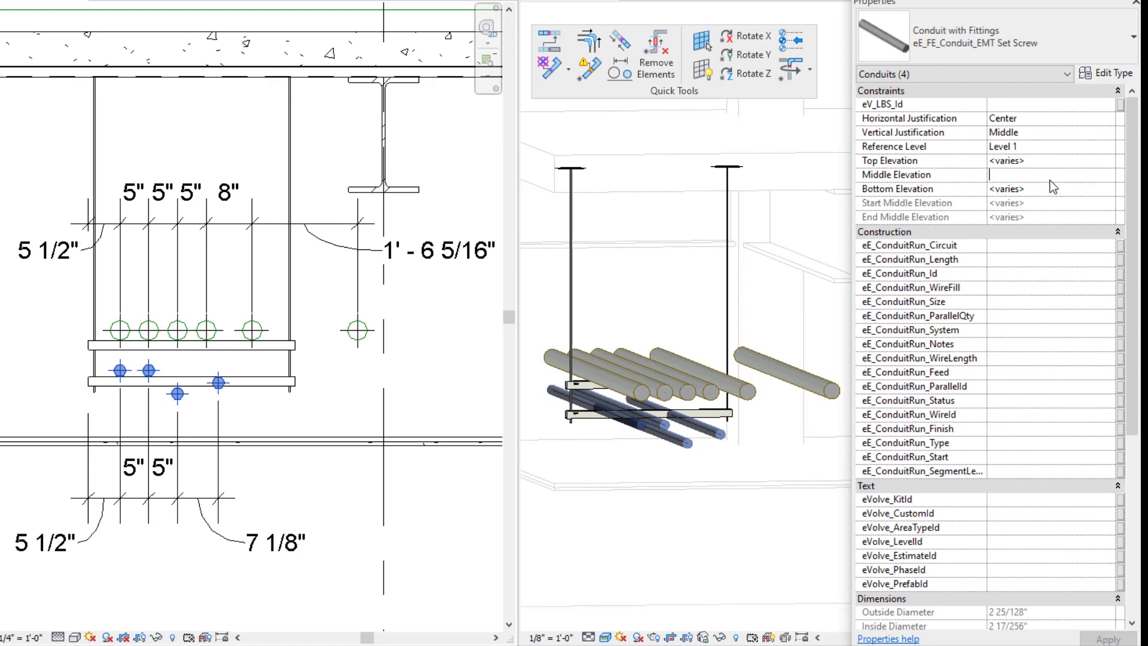
{"action": "type", "text": "11 1"}
{"action": "key", "text": "Return"}
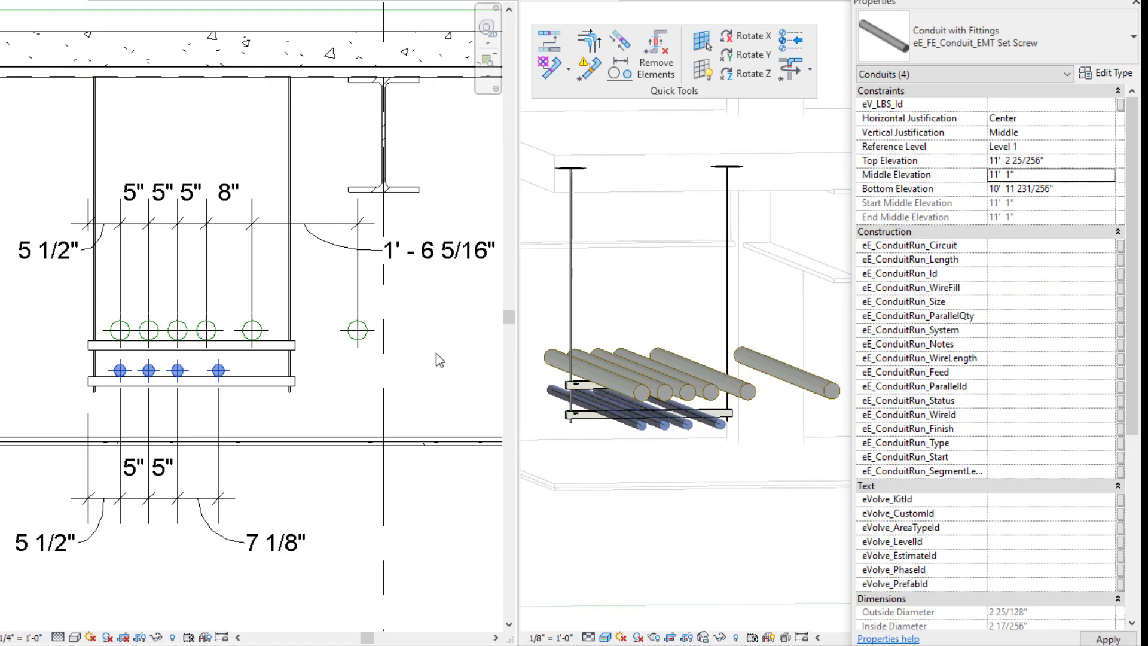
{"action": "left_click", "coordinate": [419, 419]}
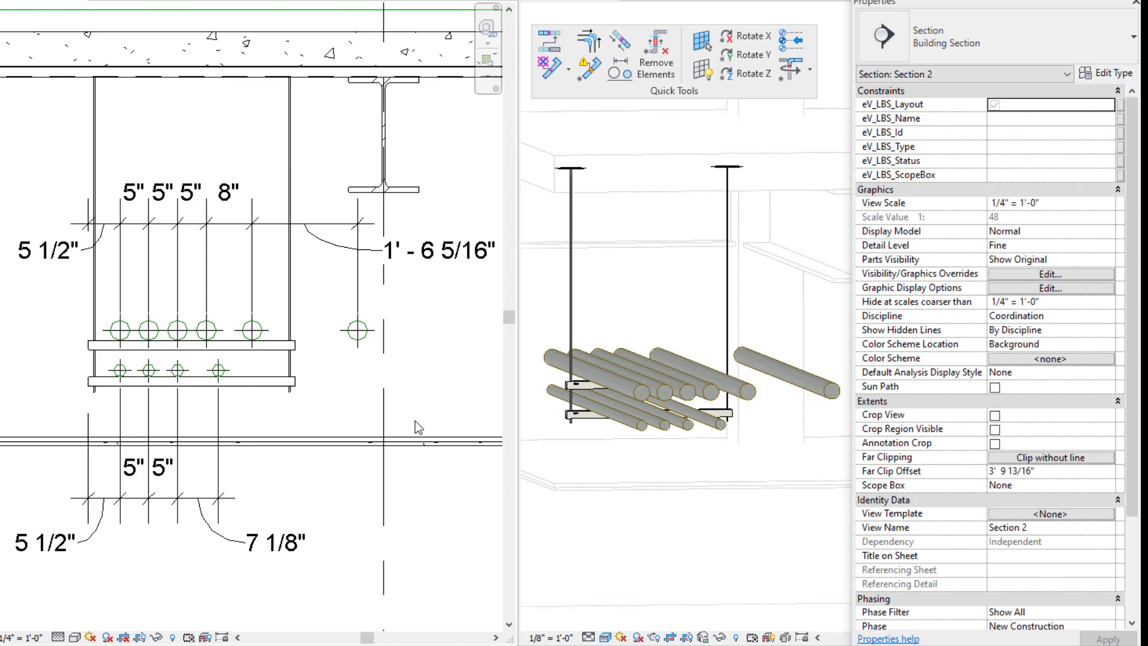
- Reduce the 8" gap to an outlying upper conduit to 5"
{"action": "left_click", "coordinate": [252, 330]}
{"action": "left_click", "coordinate": [270, 415]}
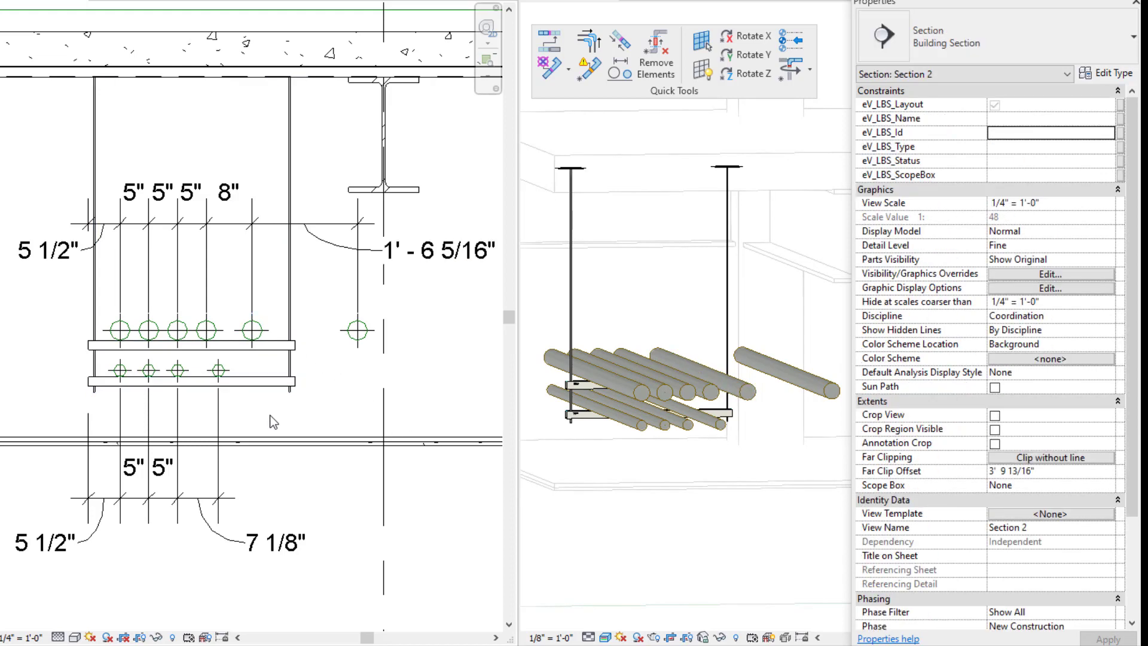
{"action": "left_click", "coordinate": [252, 329]}
{"action": "left_click", "coordinate": [226, 193]}
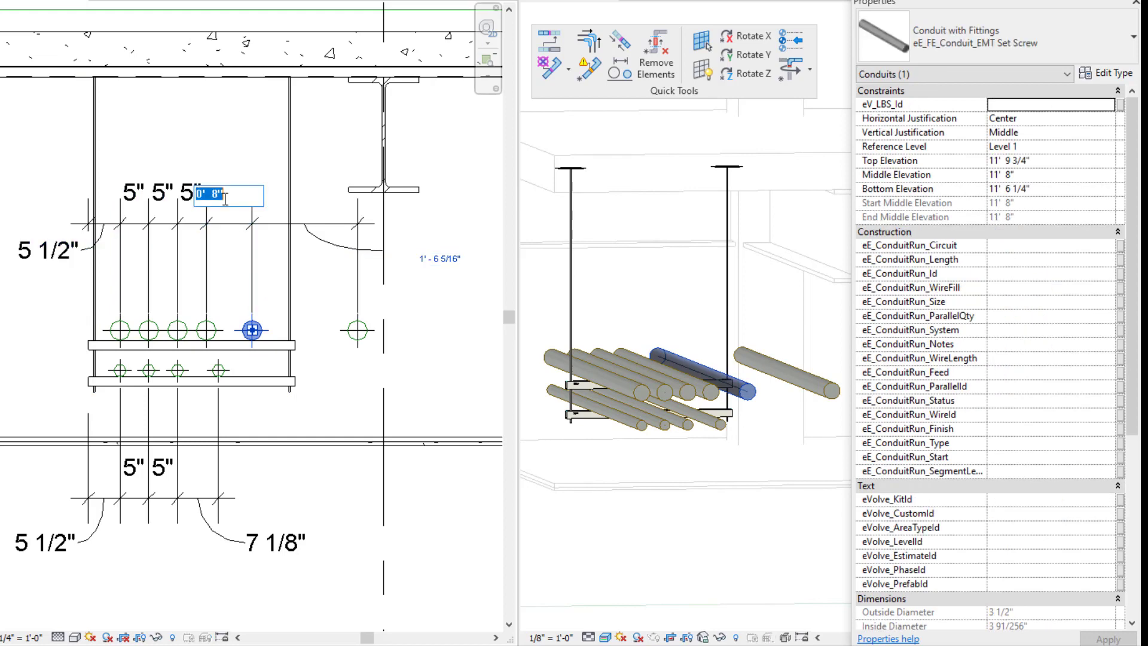
{"action": "type", "text": "5"}
{"action": "key", "text": "Return"}
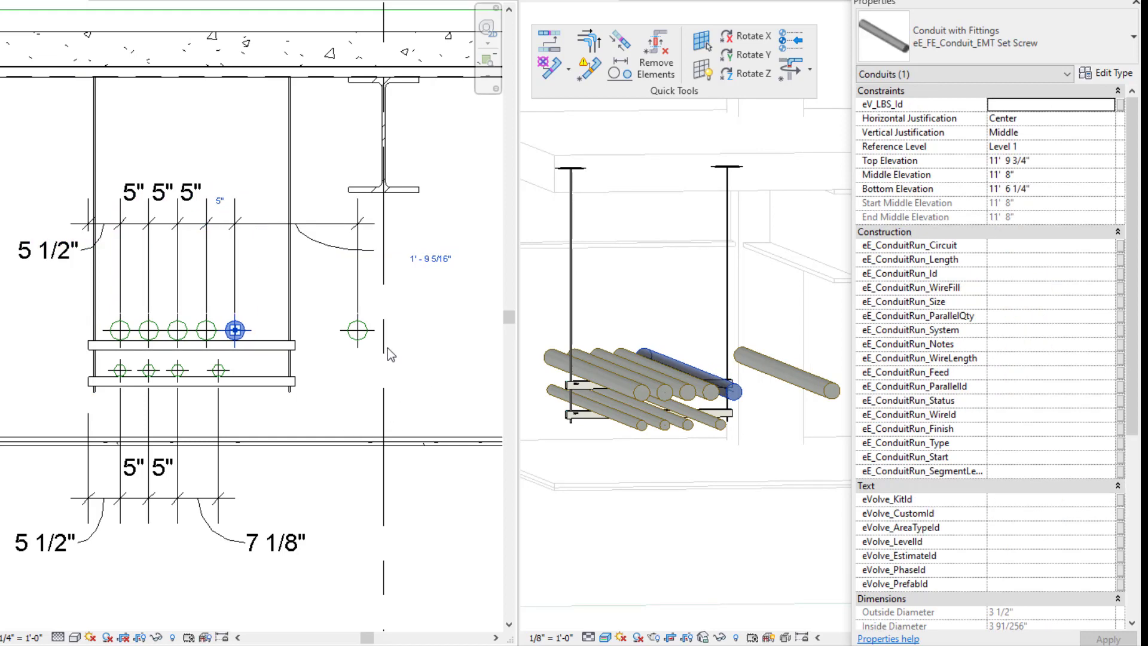
- Pull the far-right upper conduit in to 5" from its neighbour
{"action": "left_click", "coordinate": [357, 329]}
{"action": "left_click", "coordinate": [438, 259]}
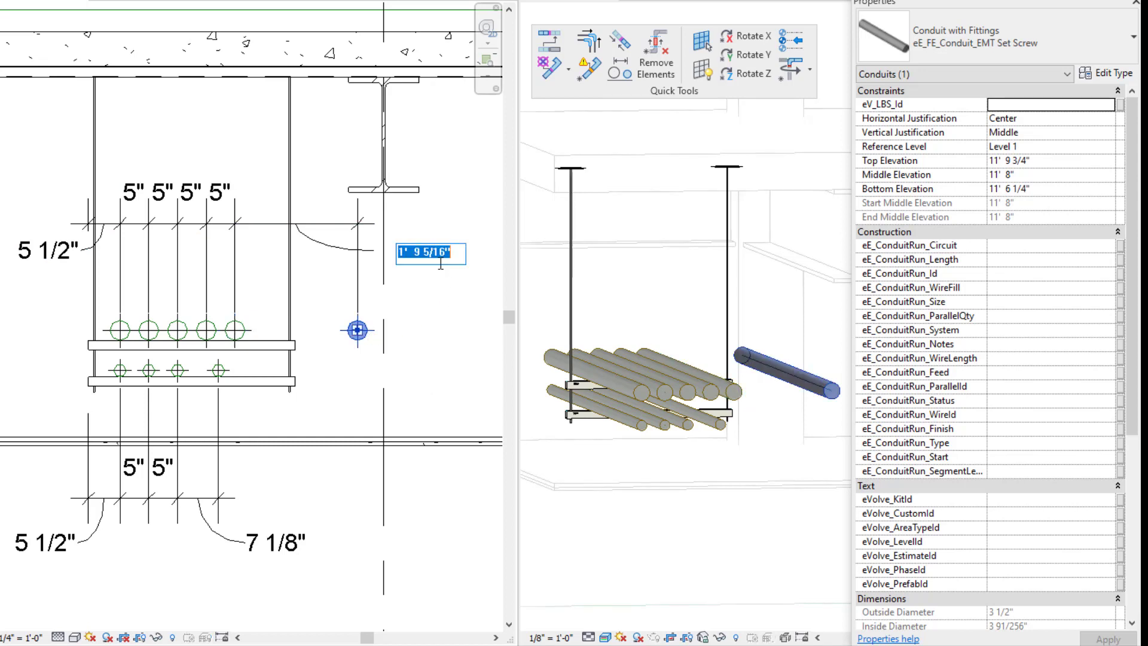
{"action": "key", "text": "BackSpace"}
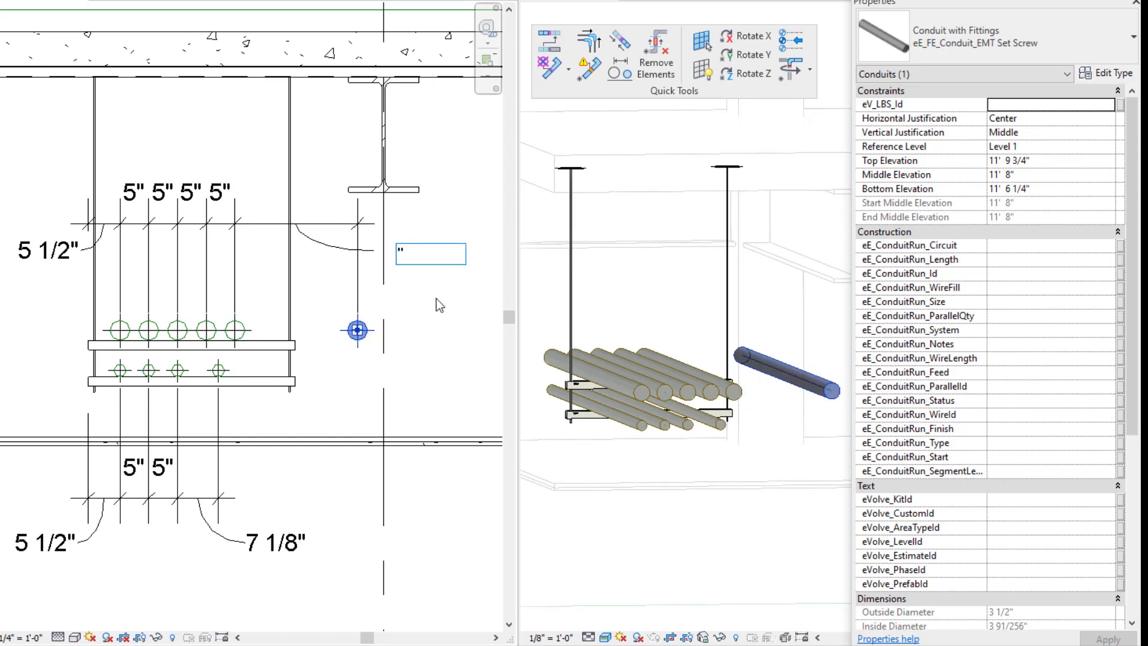
{"action": "type", "text": "5\""}
{"action": "key", "text": "Return"}
{"action": "left_click", "coordinate": [344, 502]}
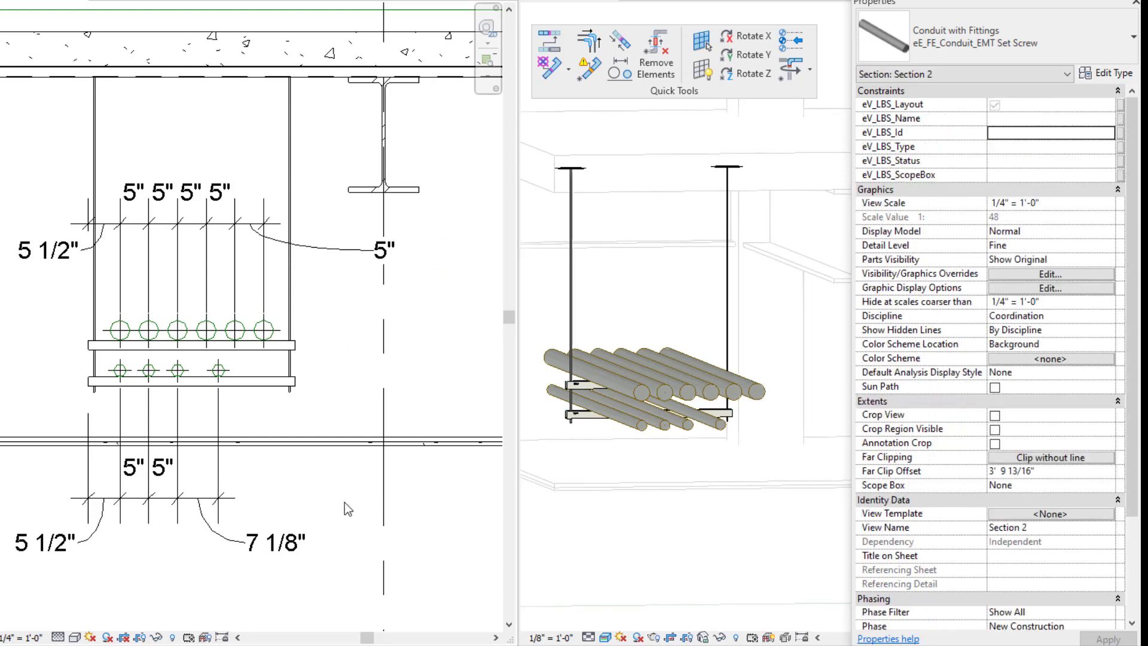
{"action": "left_click", "coordinate": [384, 264]}
- Move the stray 5" text back into its string and set the second lower conduit's gap to 3 3/4"
{"action": "left_click_drag", "start_coordinate": [386, 263], "coordinate": [249, 200]}
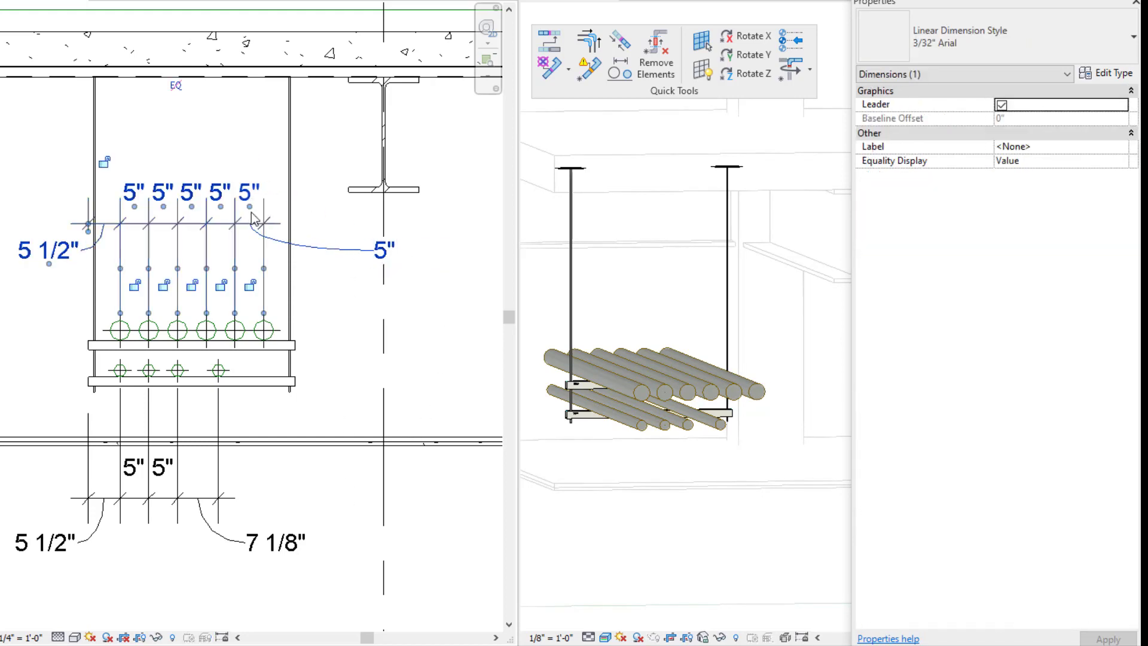
{"action": "left_click", "coordinate": [339, 309]}
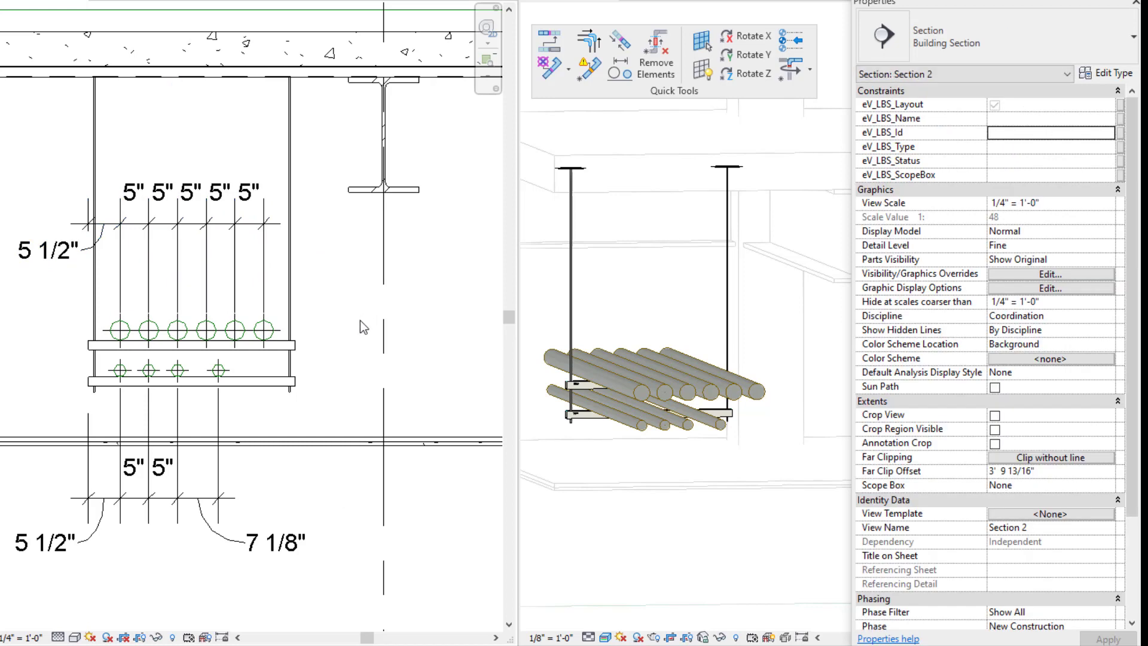
{"action": "left_click", "coordinate": [149, 371]}
{"action": "left_click", "coordinate": [133, 474]}
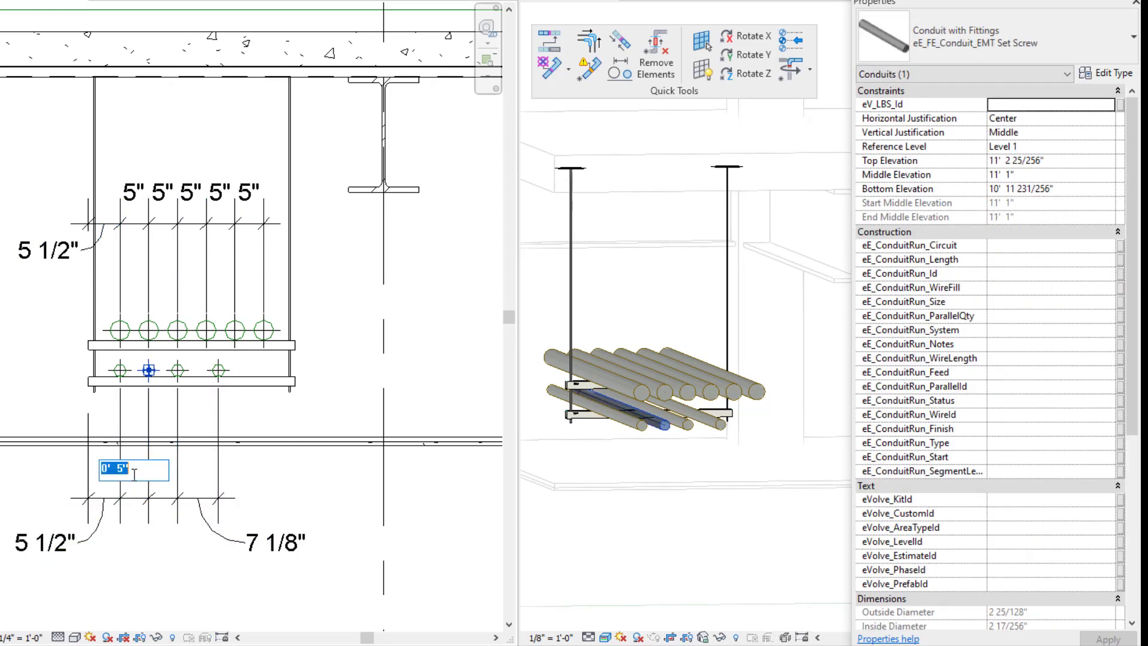
{"action": "type", "text": "3 3/4"}
{"action": "left_click_drag", "start_coordinate": [136, 470], "coordinate": [104, 471]}
{"action": "key", "text": "Return"}
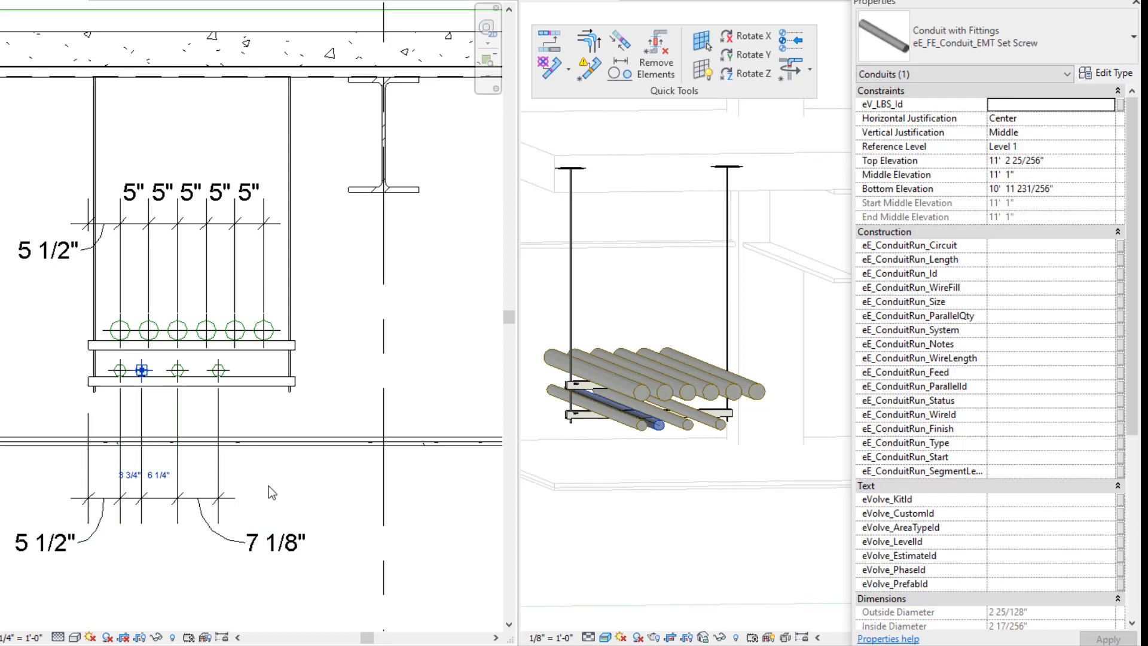
- Space the third and right-hand lower conduits 3 3/4" from their neighbours
{"action": "left_click", "coordinate": [177, 472]}
{"action": "left_click", "coordinate": [167, 469]}
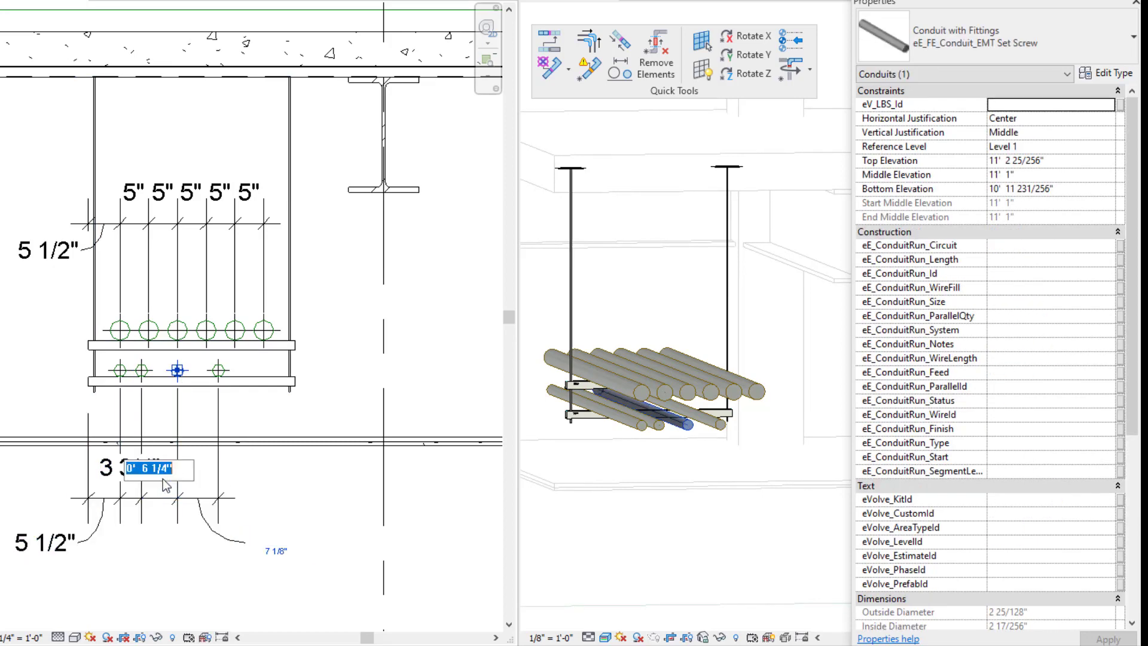
{"action": "left_click", "coordinate": [164, 480]}
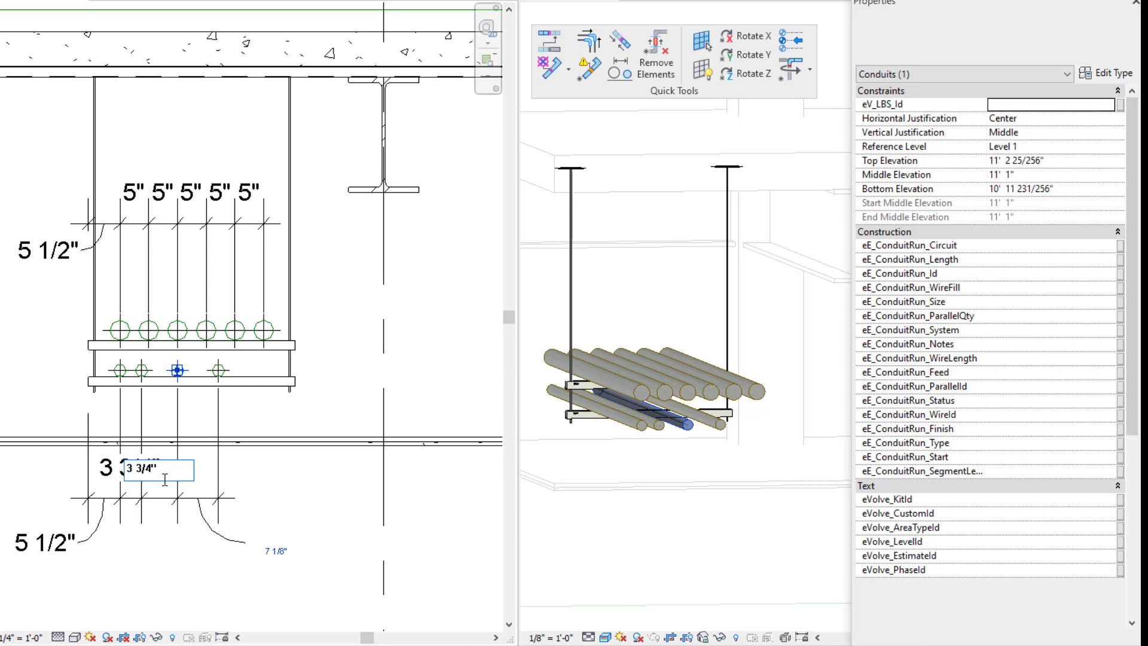
{"action": "key", "text": "Return"}
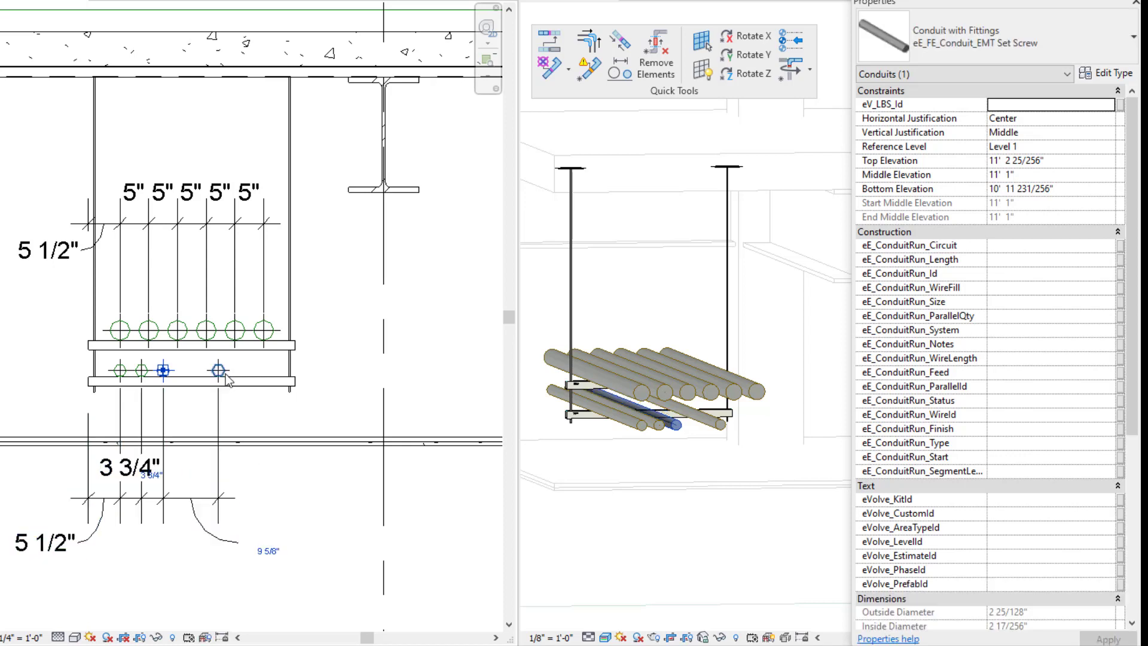
{"action": "left_click", "coordinate": [222, 373]}
{"action": "left_click", "coordinate": [275, 550]}
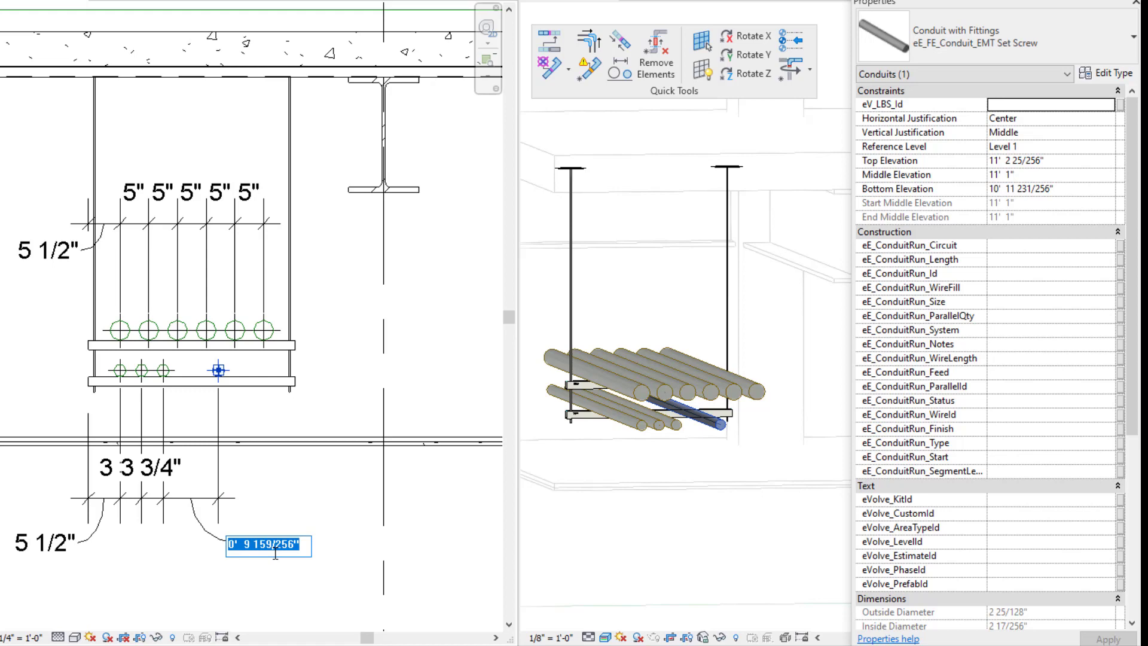
{"action": "type", "text": "3 3/4\""}
{"action": "key", "text": "Return"}
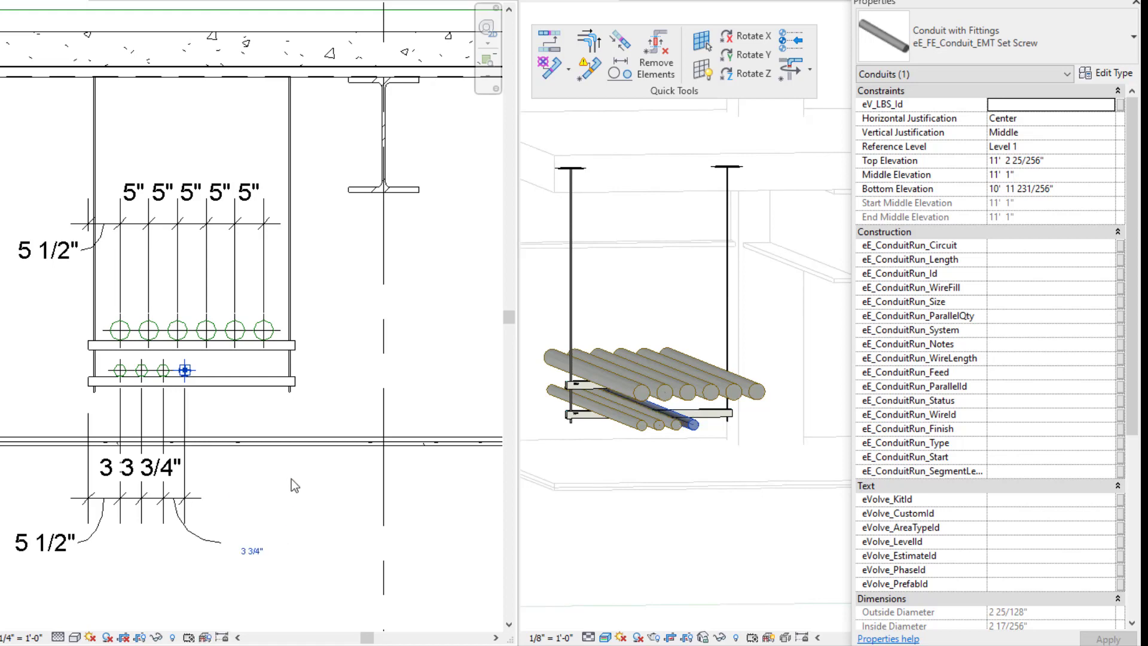
{"action": "left_click", "coordinate": [292, 479]}
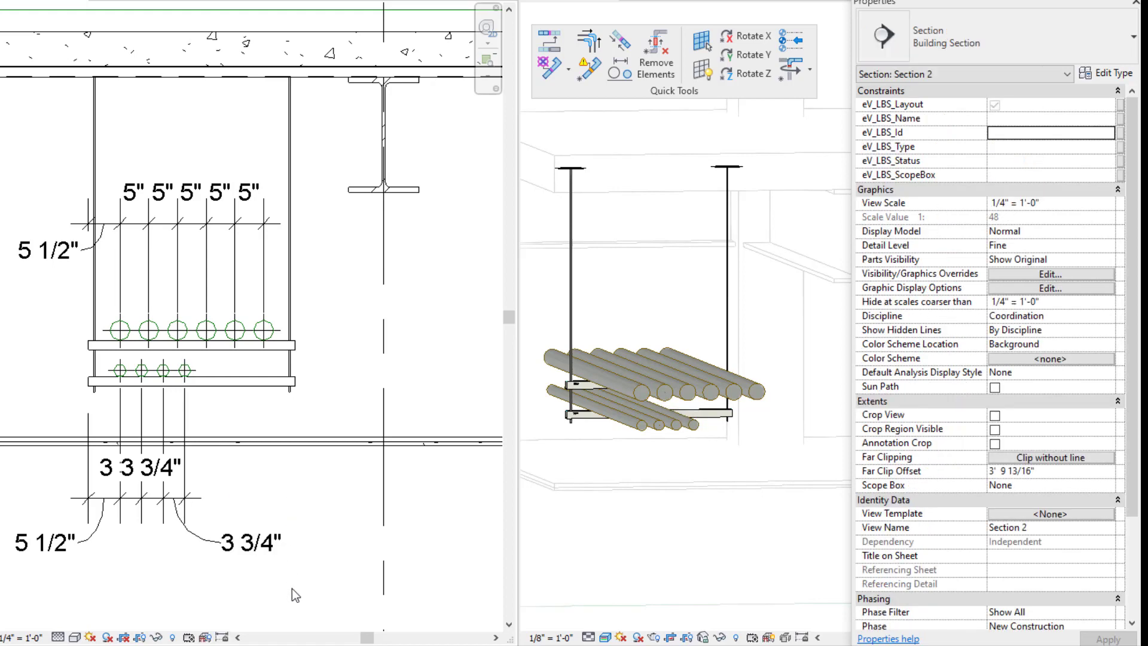